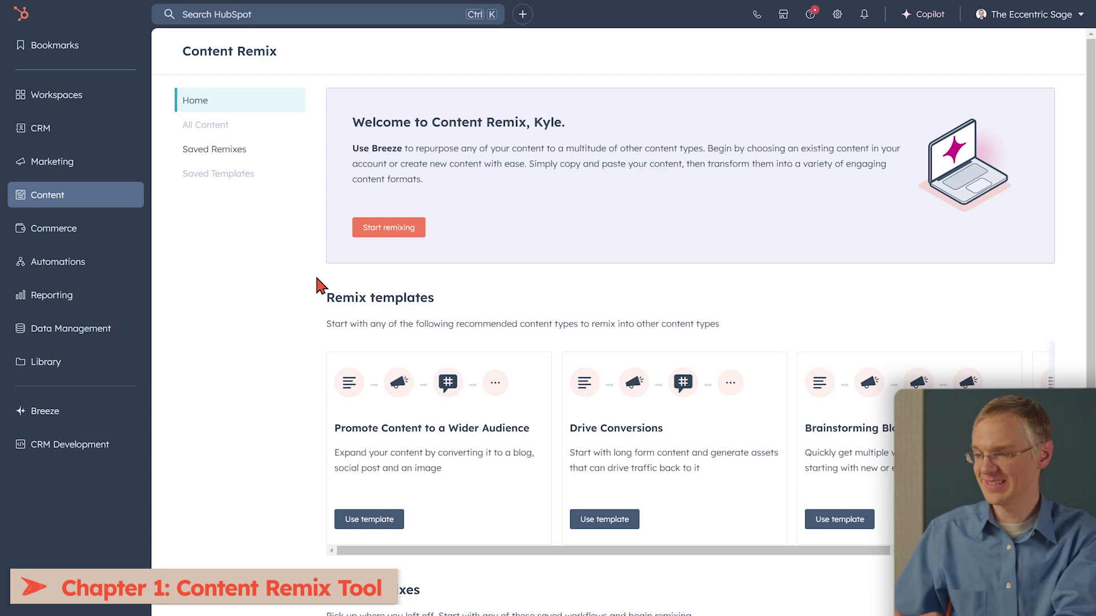
- Create a new remix from Content and choose the existing 'Interview' audio file as its source
{"action": "left_click", "coordinate": [92, 200]}
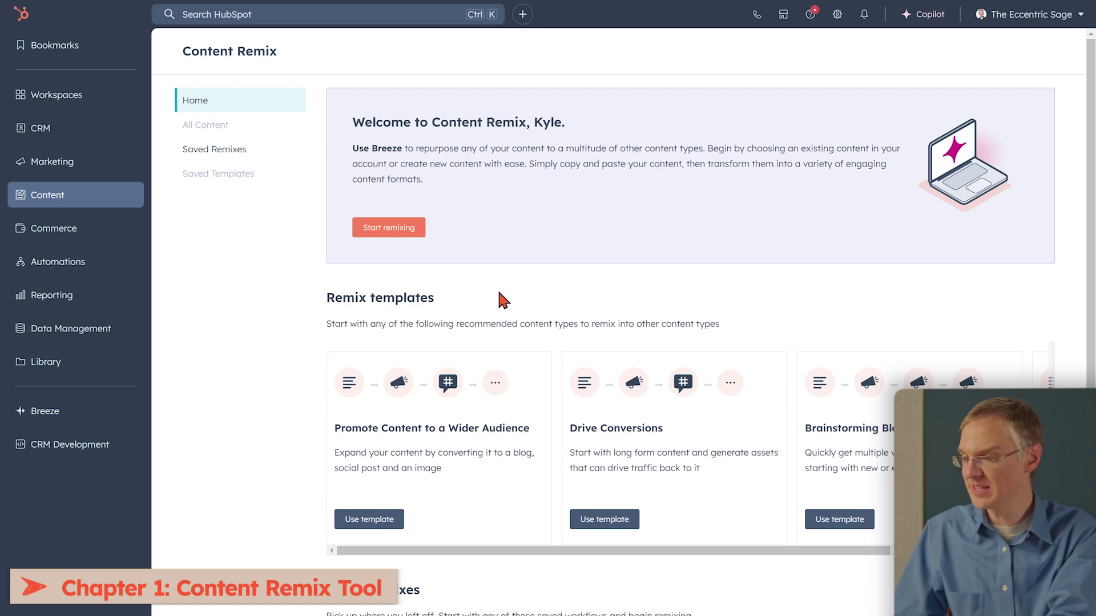
{"action": "left_click", "coordinate": [407, 243]}
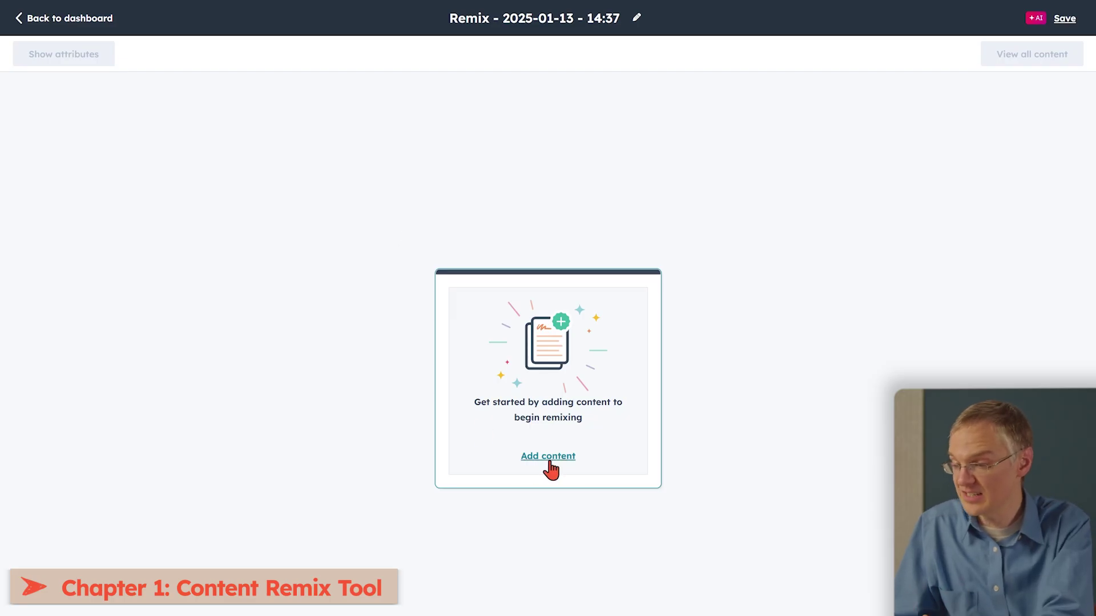
{"action": "left_click", "coordinate": [549, 464]}
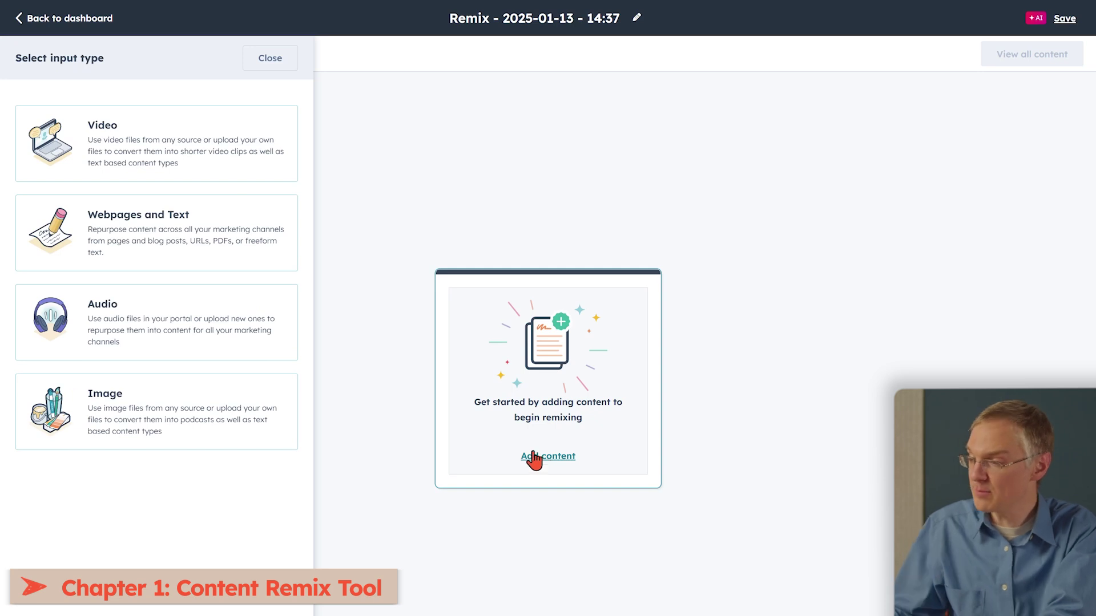
{"action": "left_click", "coordinate": [235, 333]}
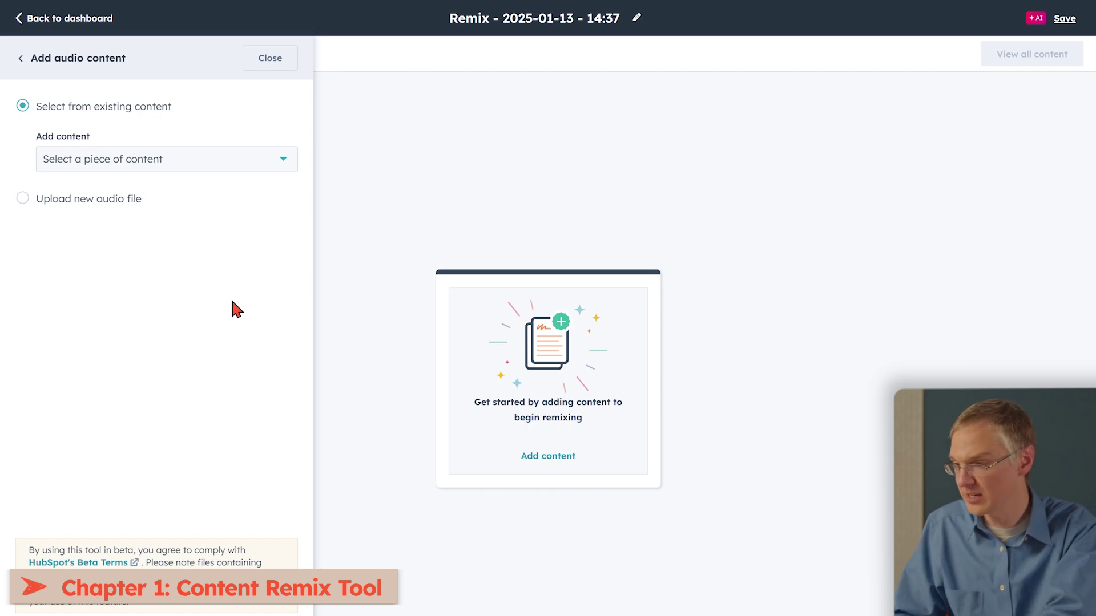
{"action": "left_click", "coordinate": [269, 162]}
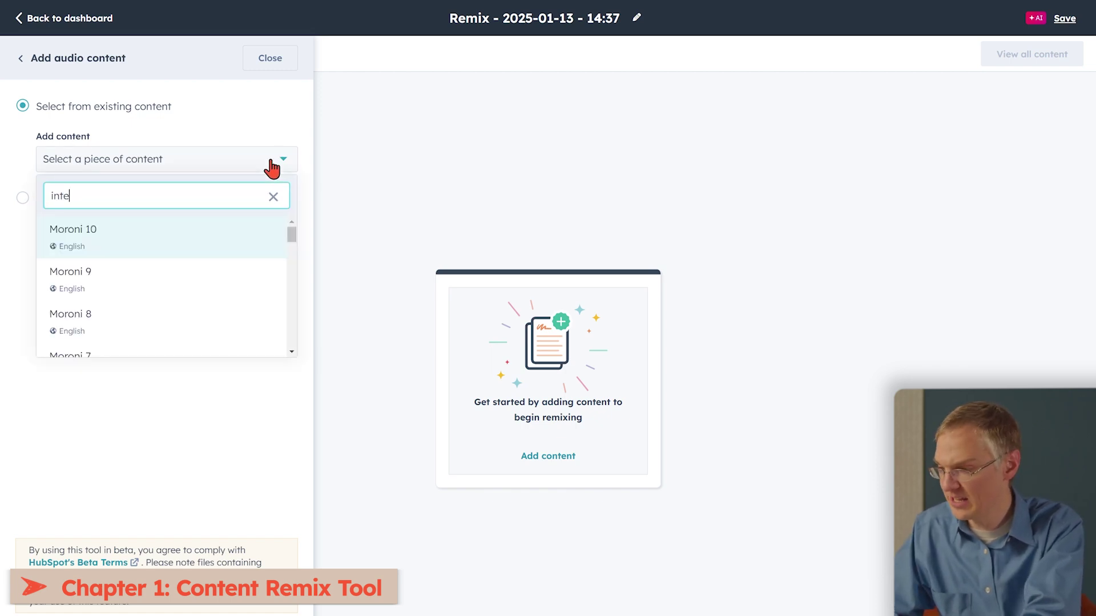
{"action": "type", "text": "interview"}
{"action": "left_click", "coordinate": [174, 234]}
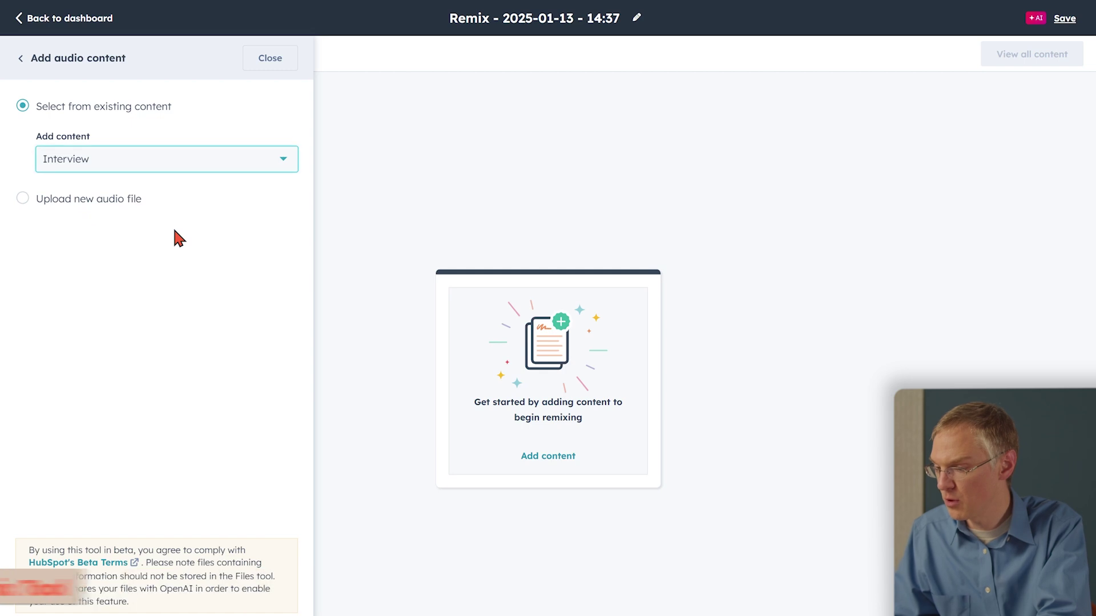
- Add the Interview as a podcast card and request 5 Blog Post outputs
{"action": "left_click", "coordinate": [255, 593]}
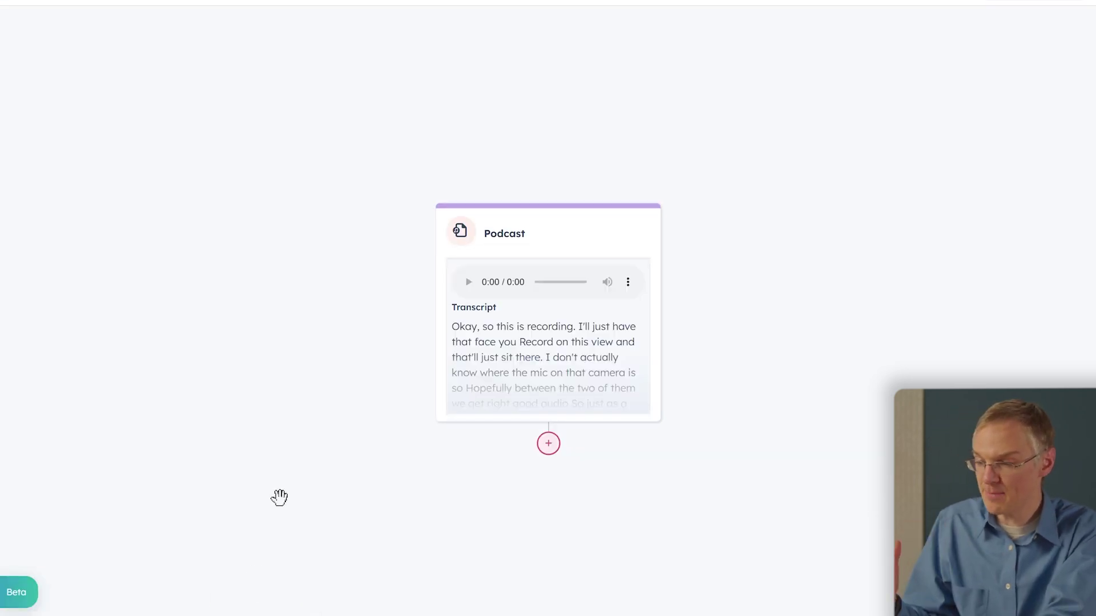
{"action": "scroll", "coordinate": [541, 368], "scroll_direction": "down", "scroll_amount": 1}
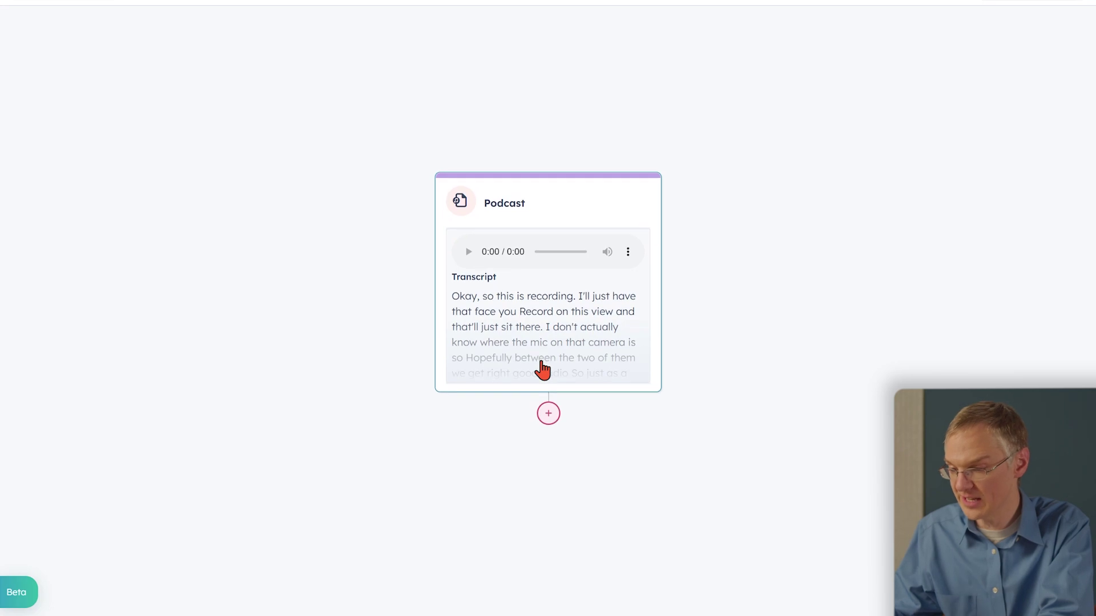
{"action": "left_click", "coordinate": [548, 414]}
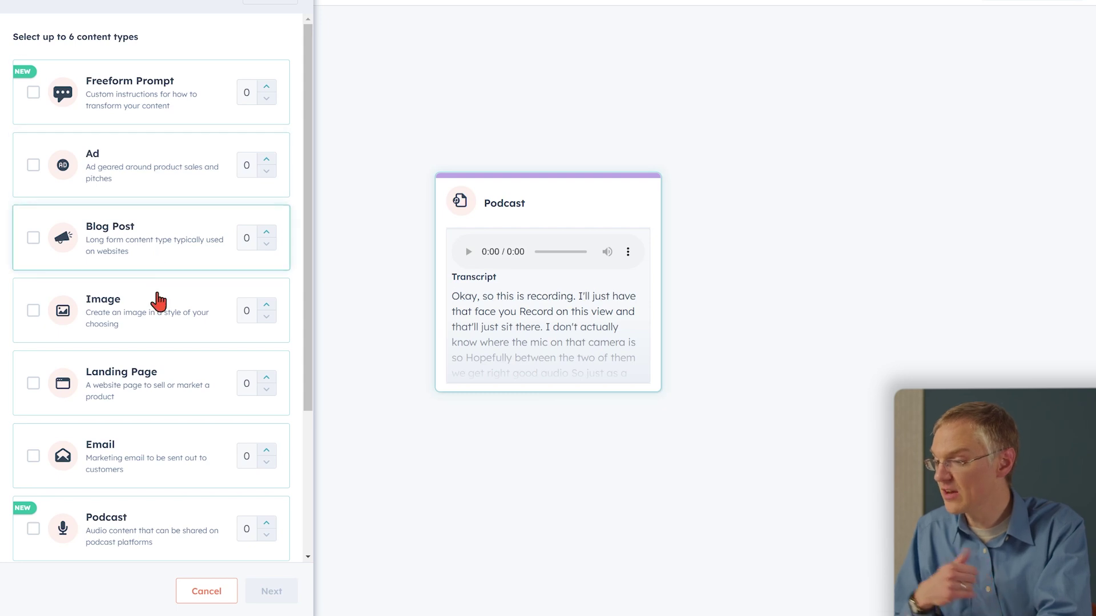
{"action": "left_click", "coordinate": [32, 238]}
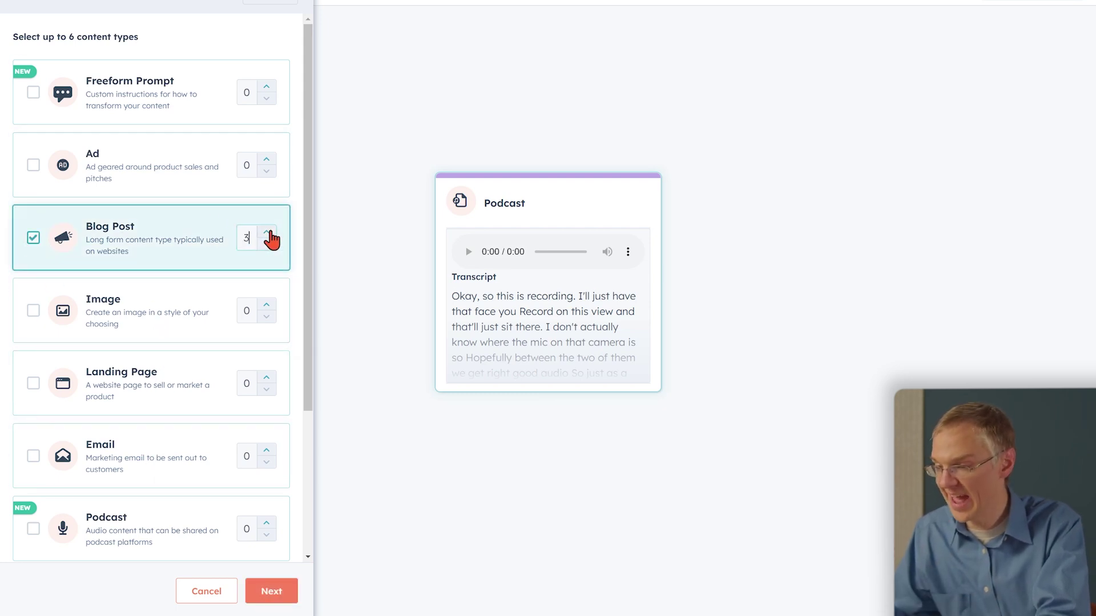
{"action": "left_click", "coordinate": [276, 592]}
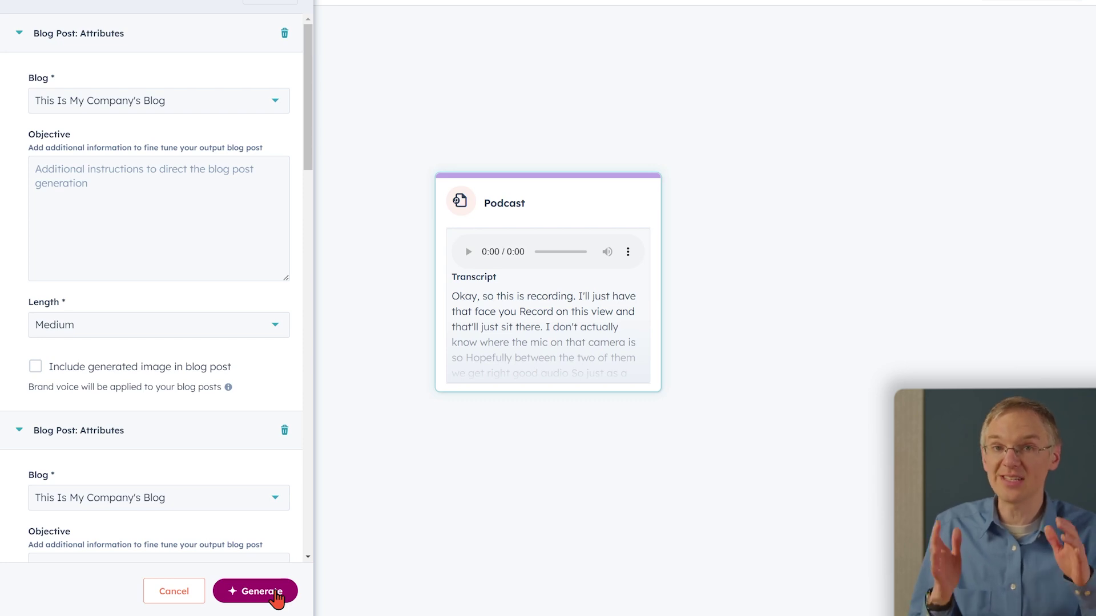
- Enter objectives 'How do we compare to Competitor A?' and '...Competitor B?', then generate the blog posts
{"action": "left_click", "coordinate": [174, 230]}
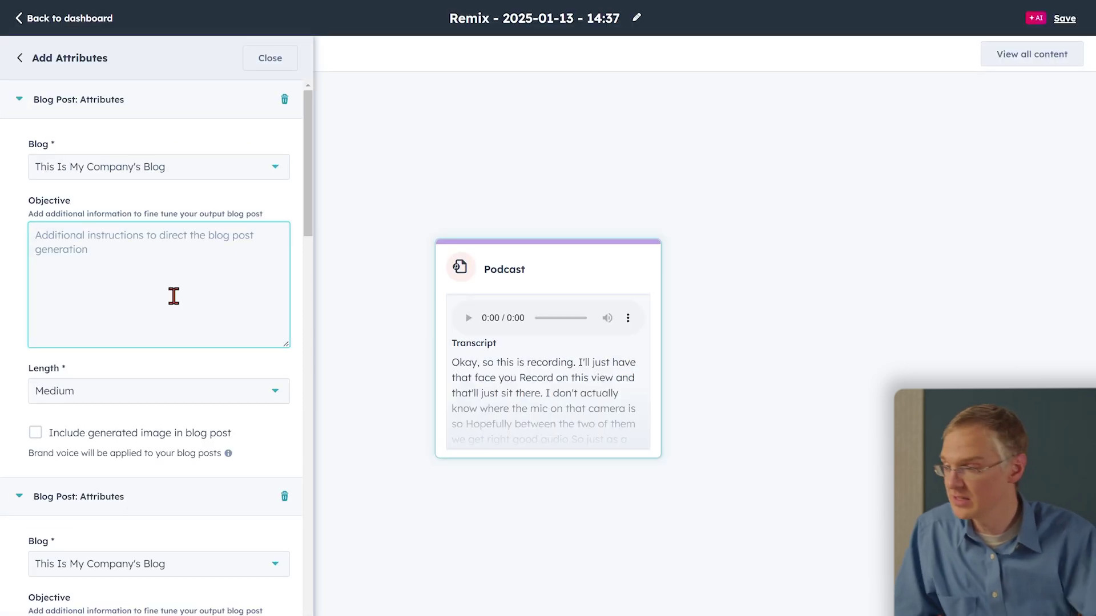
{"action": "type", "text": "How do we compare to Competitor A?"}
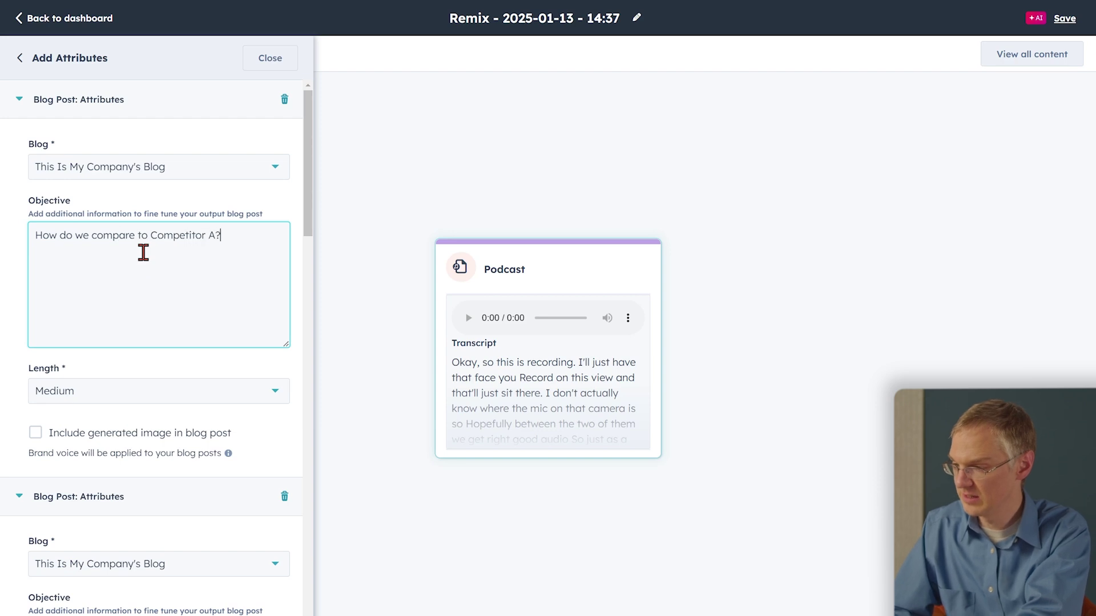
{"action": "scroll", "coordinate": [143, 253], "scroll_direction": "down", "scroll_amount": 4}
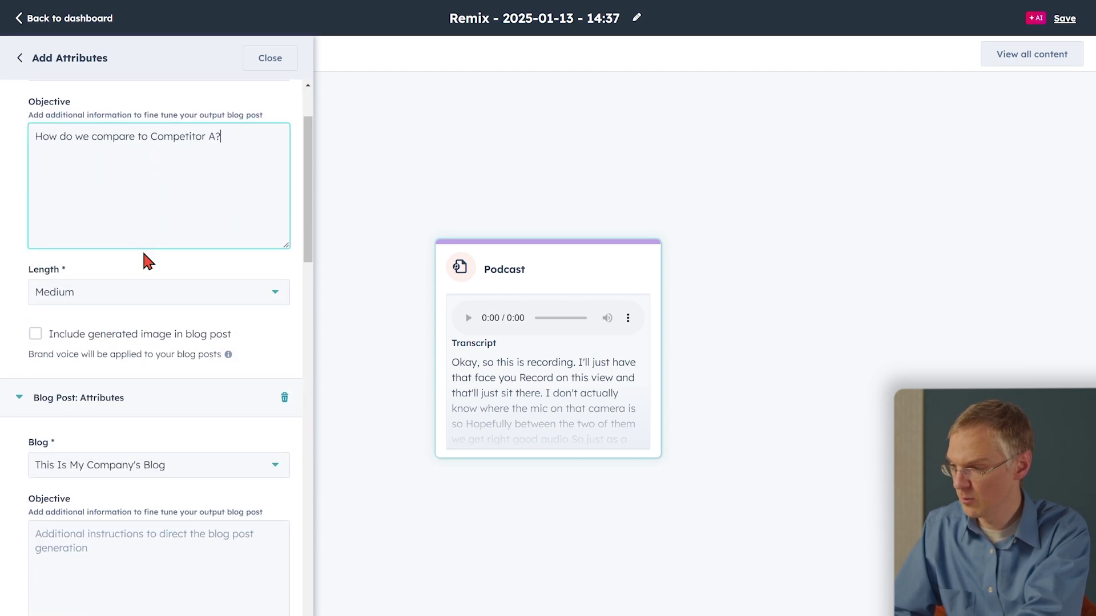
{"action": "left_click", "coordinate": [125, 412]}
{"action": "type", "text": "How do we com"}
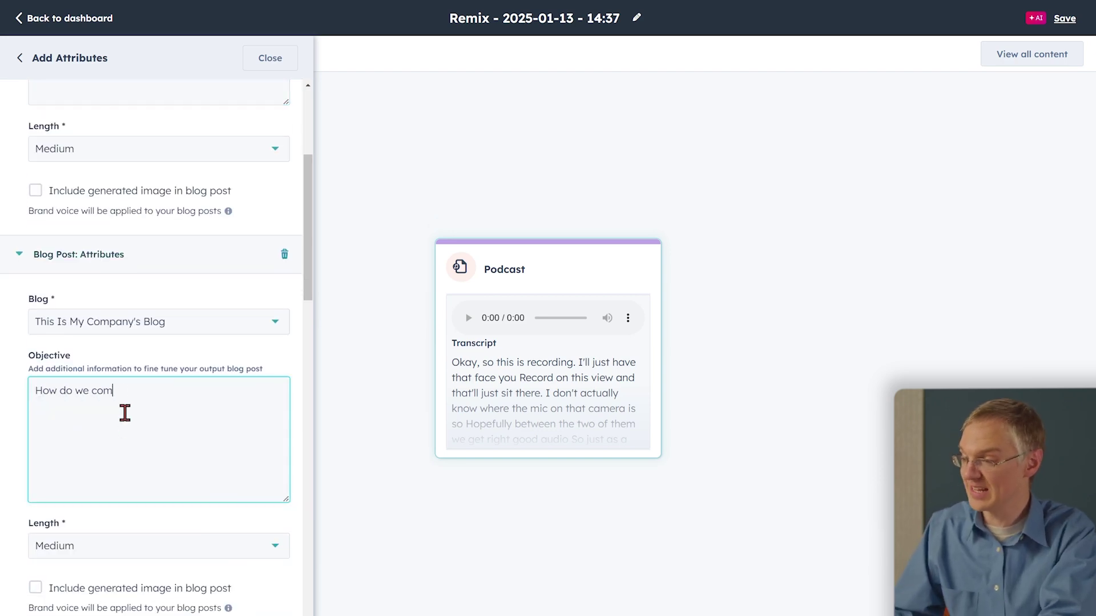
{"action": "scroll", "coordinate": [122, 411], "scroll_direction": "down", "scroll_amount": 8}
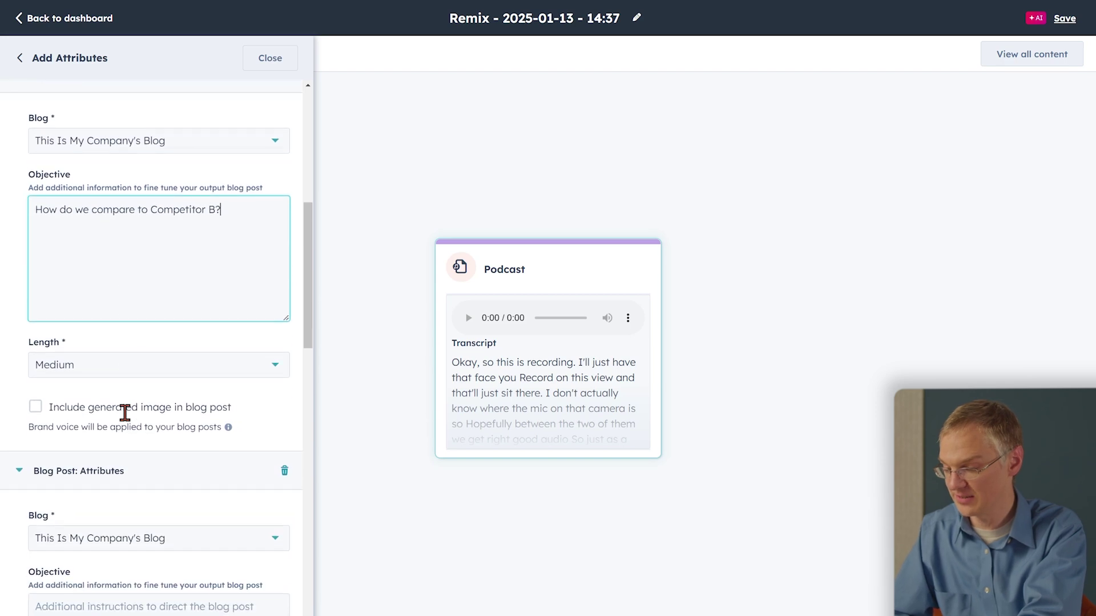
{"action": "left_click", "coordinate": [251, 596]}
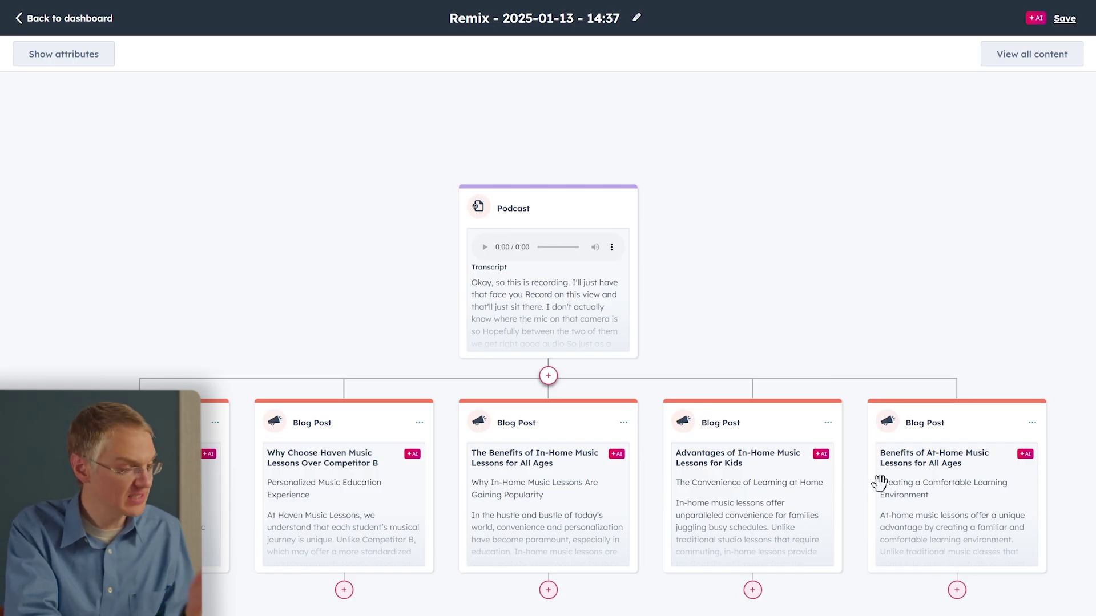
- Save the 'Why Choose Haven Music Lessons Over Competitor B' post to the blog editor as a Draft
{"action": "left_click", "coordinate": [313, 495]}
{"action": "scroll", "coordinate": [965, 439], "scroll_direction": "down", "scroll_amount": 15}
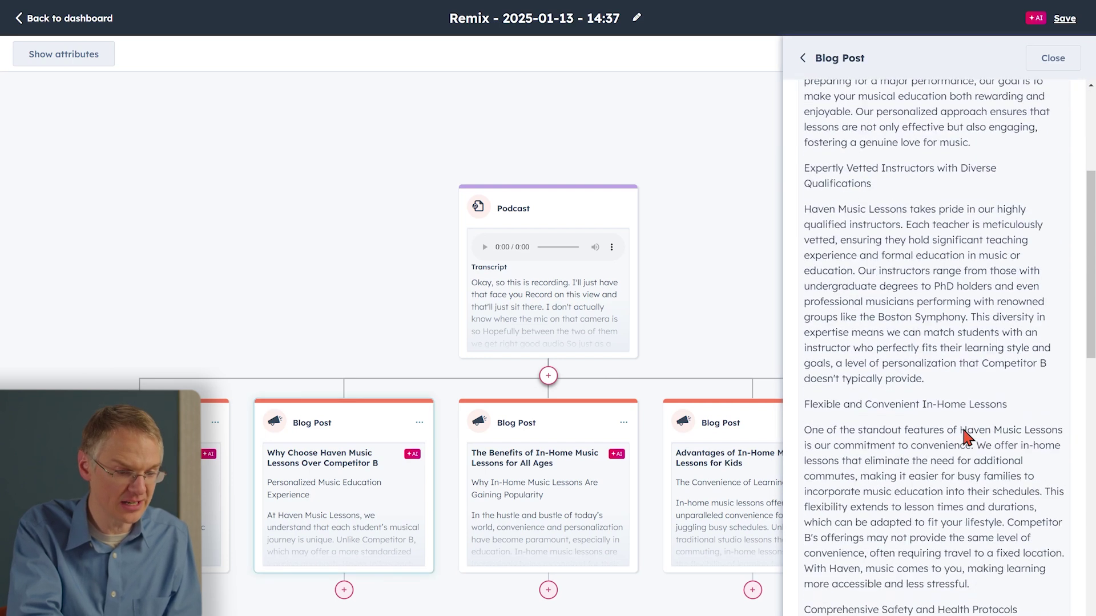
{"action": "scroll", "coordinate": [962, 428], "scroll_direction": "down", "scroll_amount": 3}
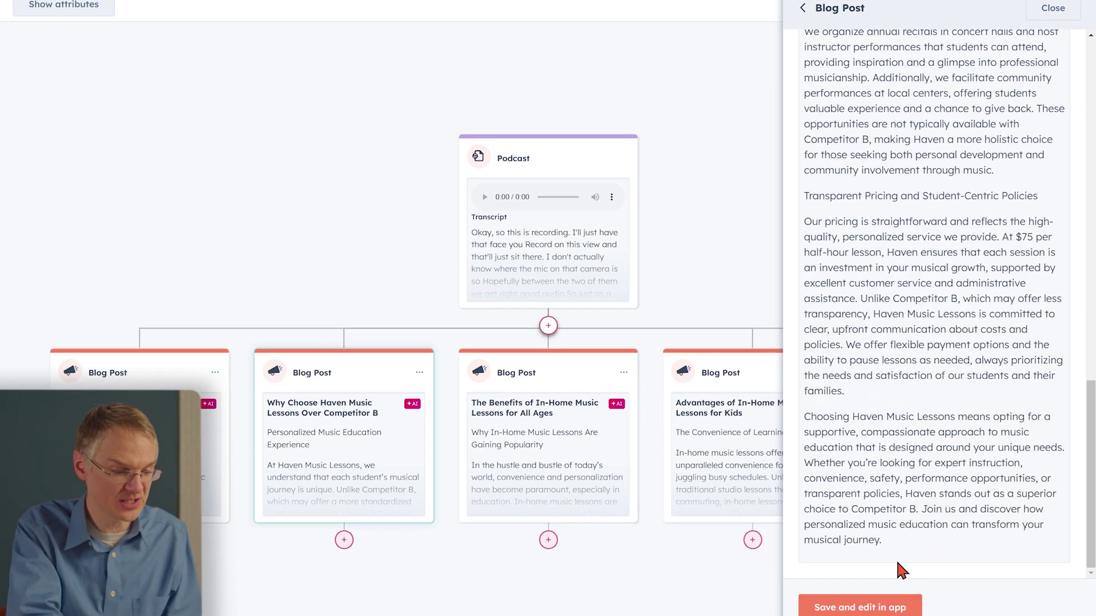
{"action": "left_click", "coordinate": [856, 591]}
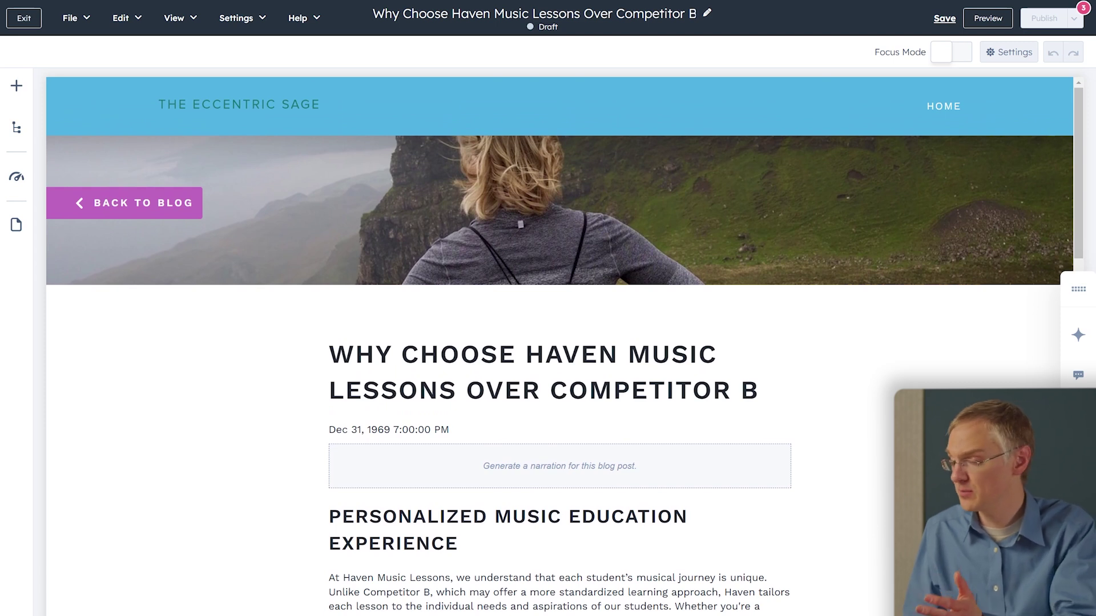
{"action": "scroll", "coordinate": [560, 348], "scroll_direction": "down", "scroll_amount": 3}
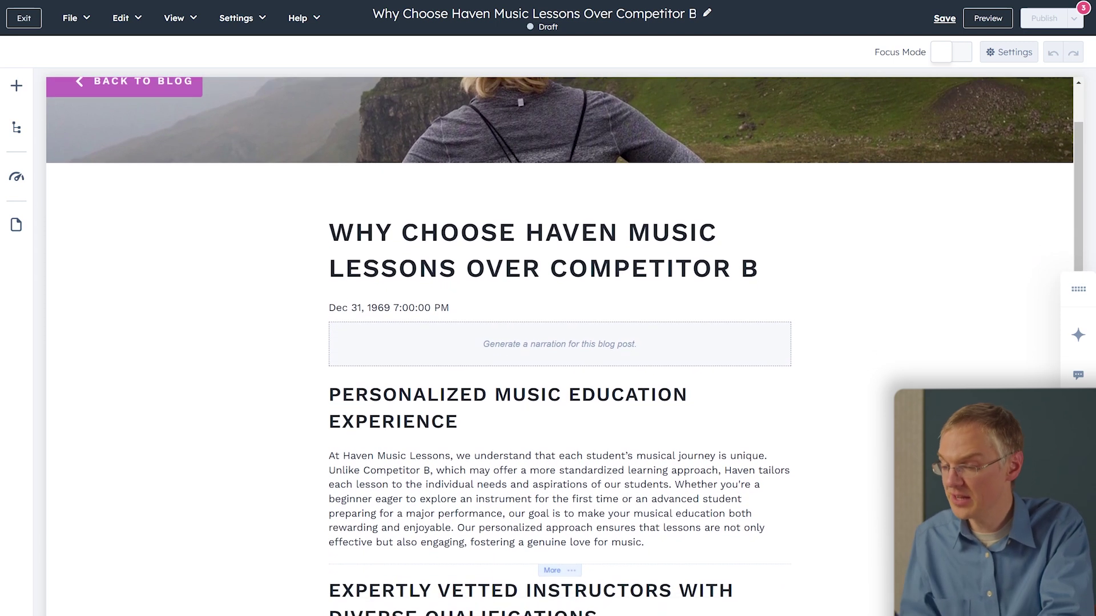
{"action": "scroll", "coordinate": [560, 348], "scroll_direction": "down", "scroll_amount": 2}
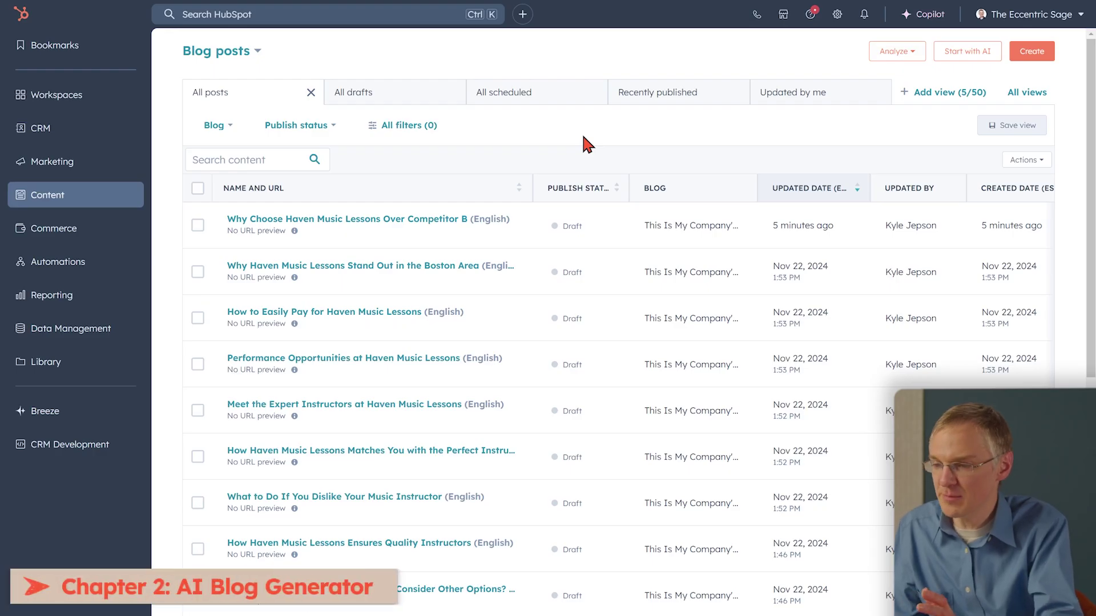
- From the Blog posts list, launch Start with AI to open the Generate blog post wizard
{"action": "left_click", "coordinate": [123, 200]}
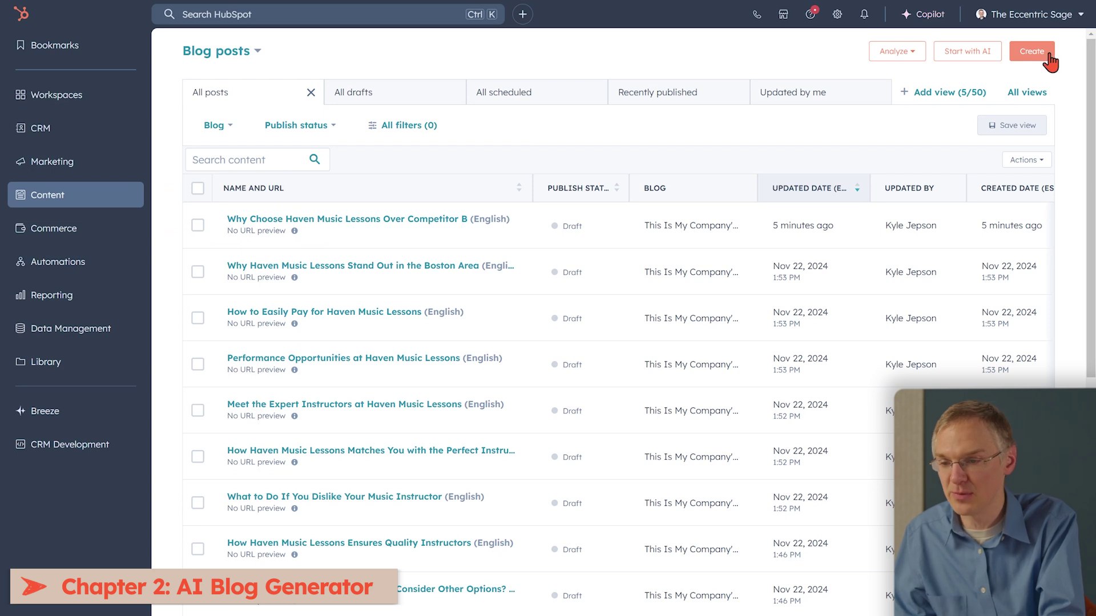
{"action": "left_click", "coordinate": [978, 57]}
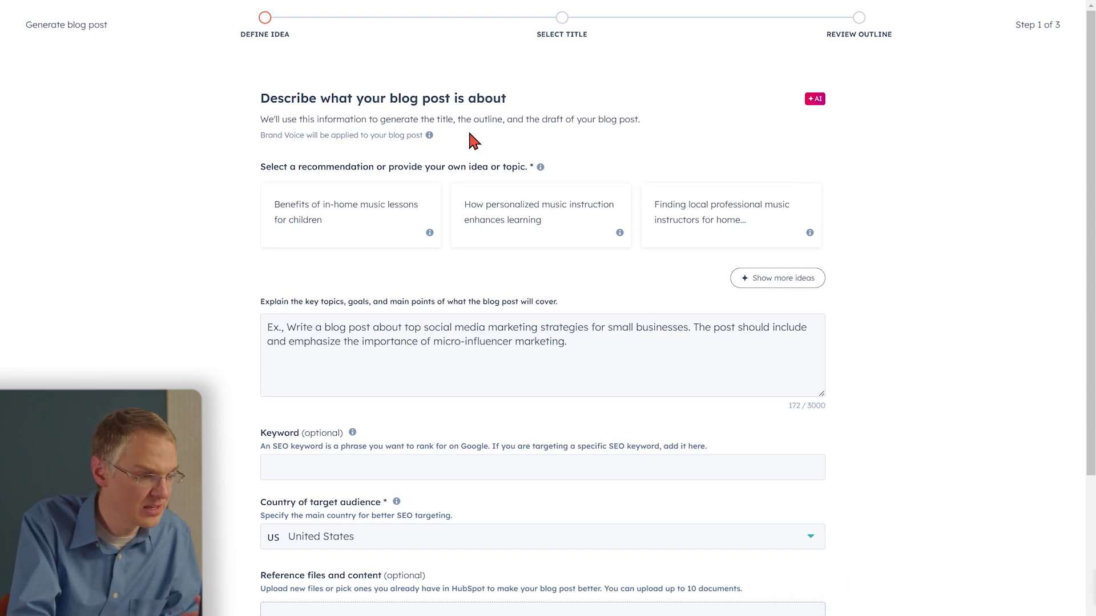
- Pick the 'Benefits of in-home music lessons for children' idea and advance to Select Title
{"action": "left_click", "coordinate": [374, 224]}
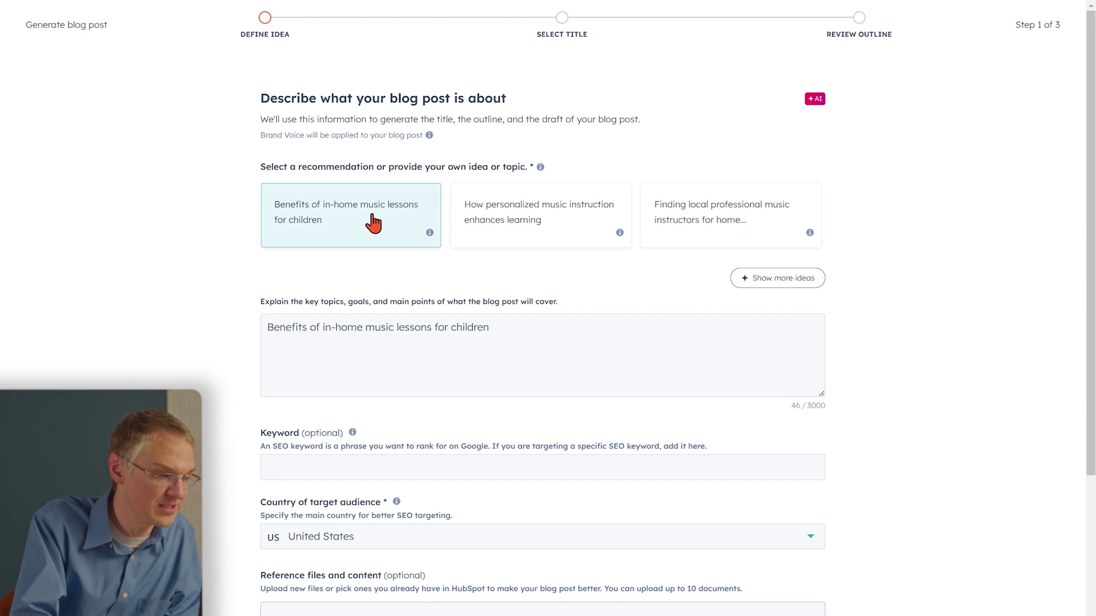
{"action": "scroll", "coordinate": [213, 291], "scroll_direction": "down", "scroll_amount": 3}
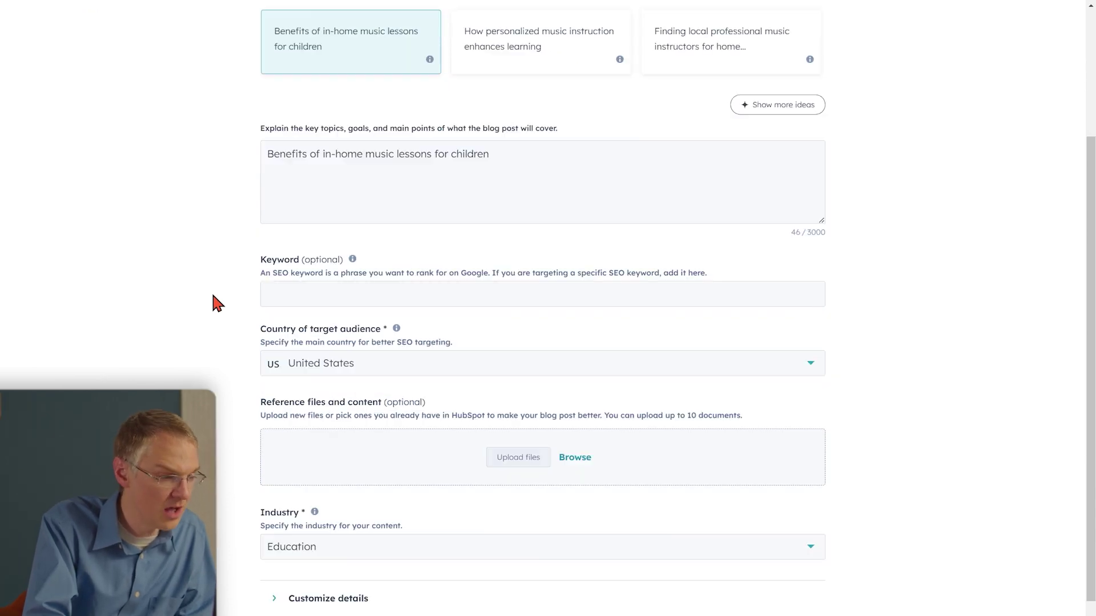
{"action": "left_click", "coordinate": [332, 295]}
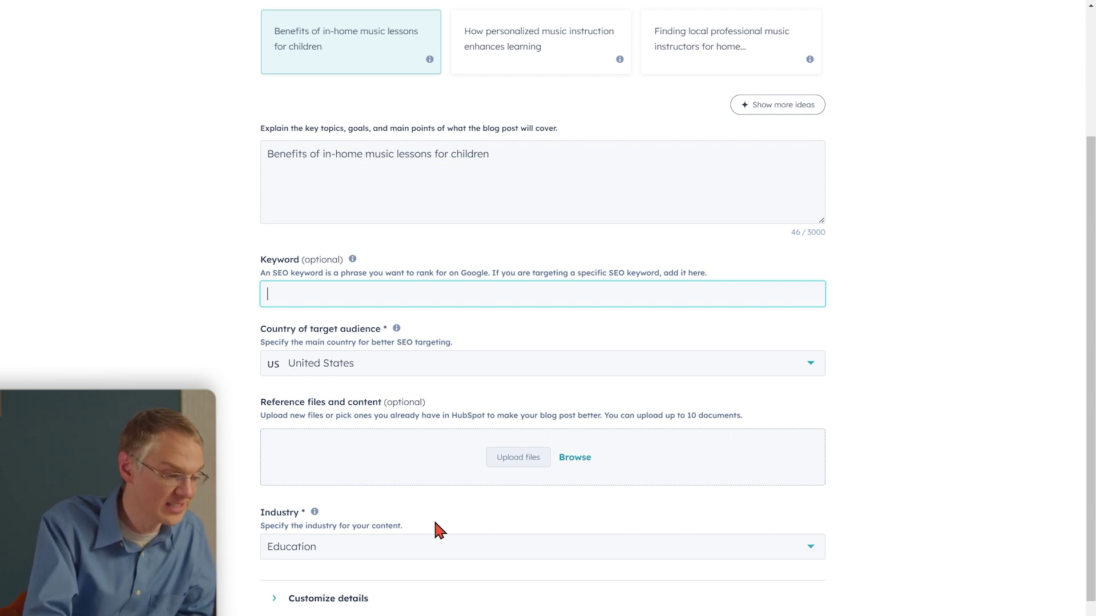
{"action": "scroll", "coordinate": [444, 519], "scroll_direction": "down", "scroll_amount": 2}
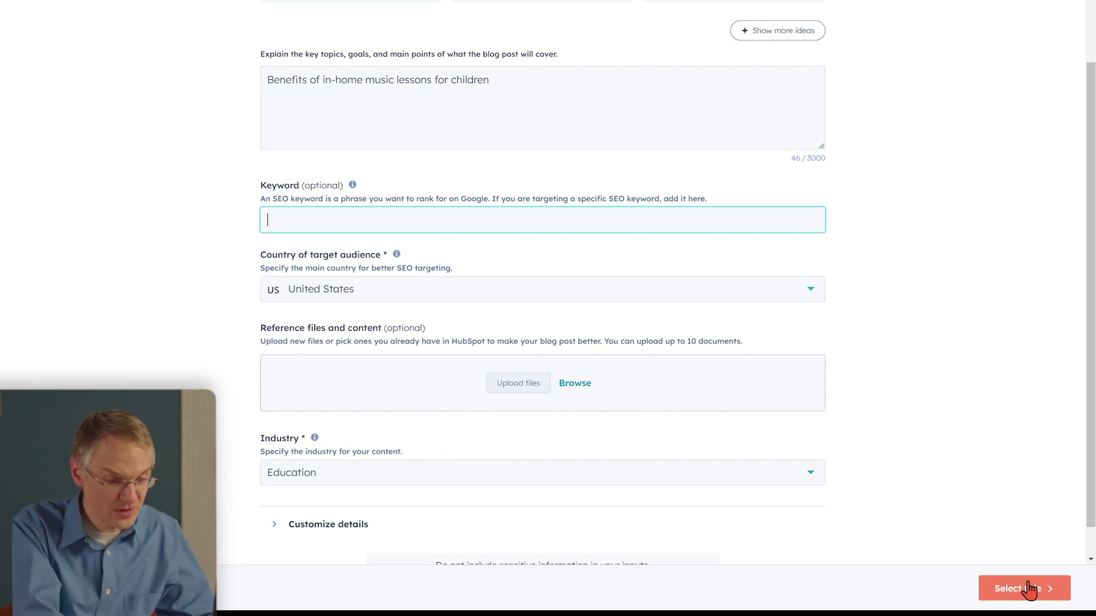
{"action": "left_click", "coordinate": [1039, 591]}
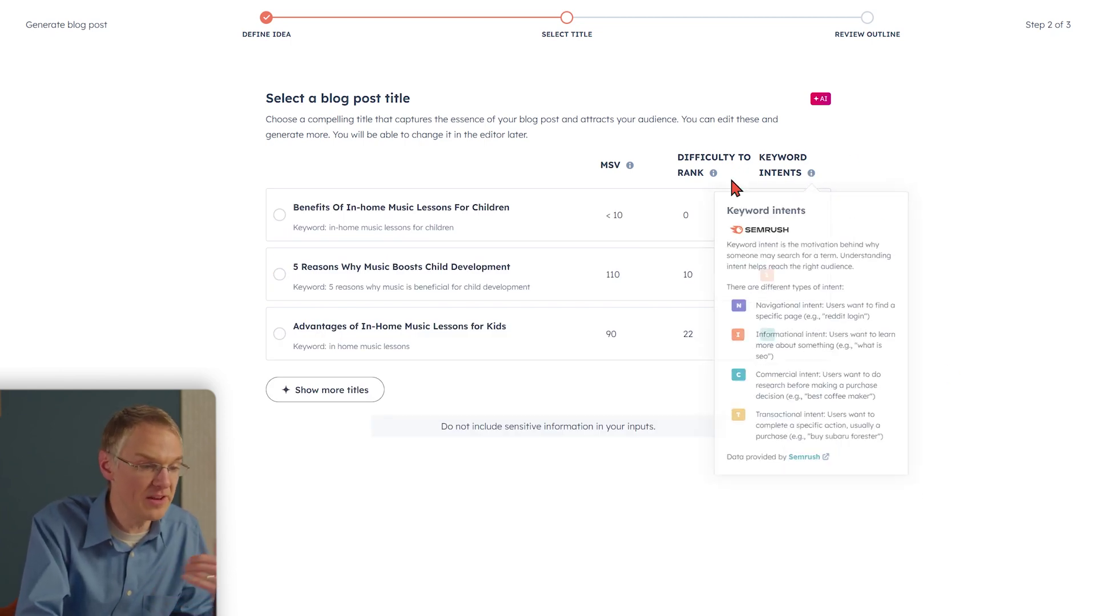
- Choose '5 Reasons Why Music Boosts Child Development' as the title and continue to Review Outline
{"action": "mouse_move", "coordinate": [712, 174]}
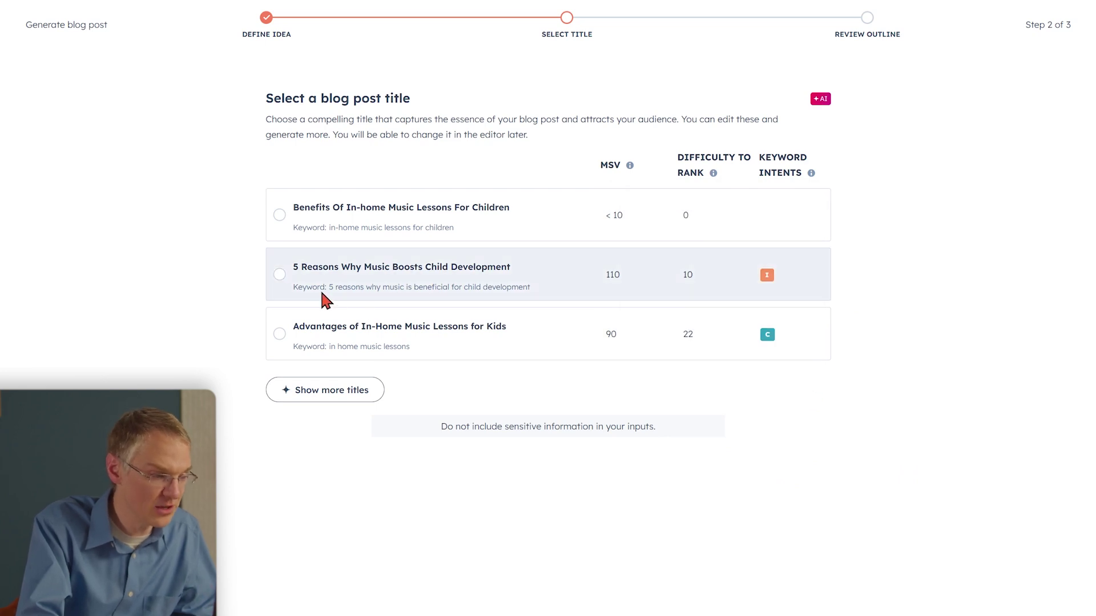
{"action": "left_click", "coordinate": [580, 264]}
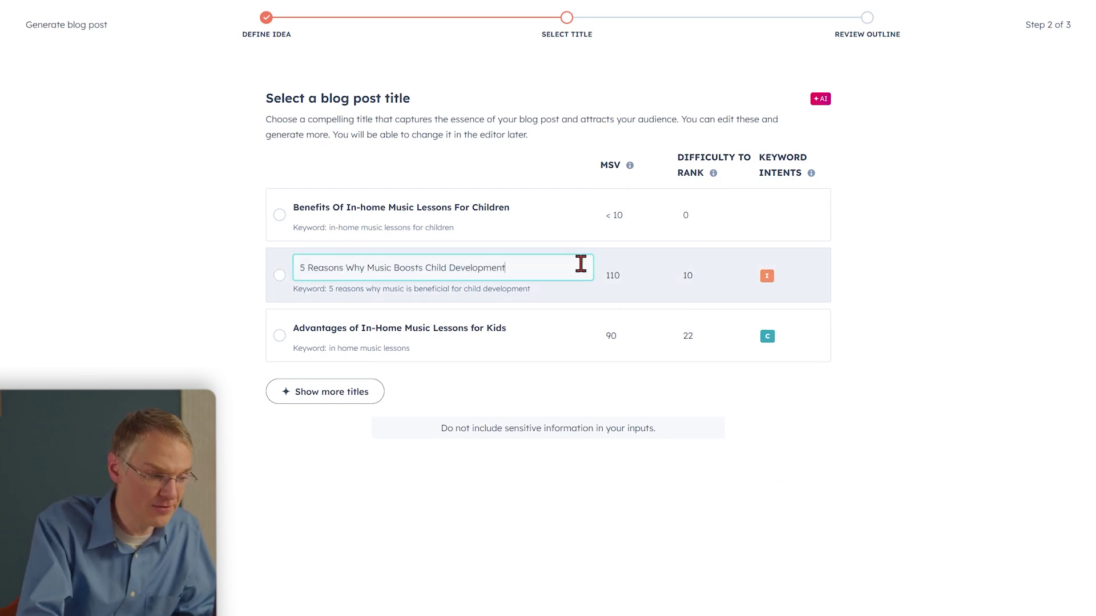
{"action": "left_click", "coordinate": [279, 275]}
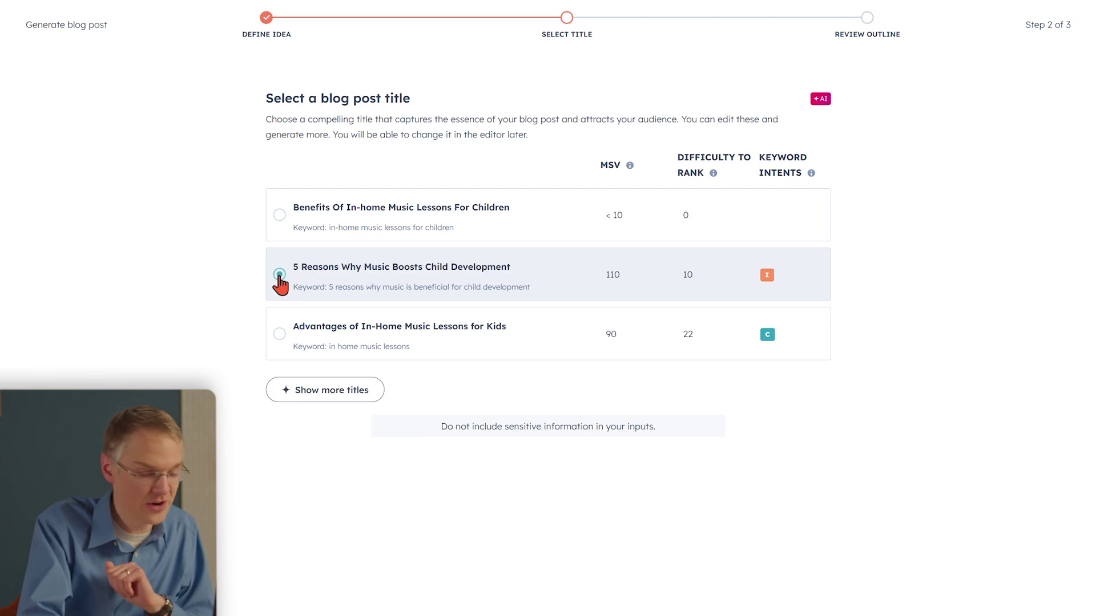
{"action": "left_click", "coordinate": [1008, 588]}
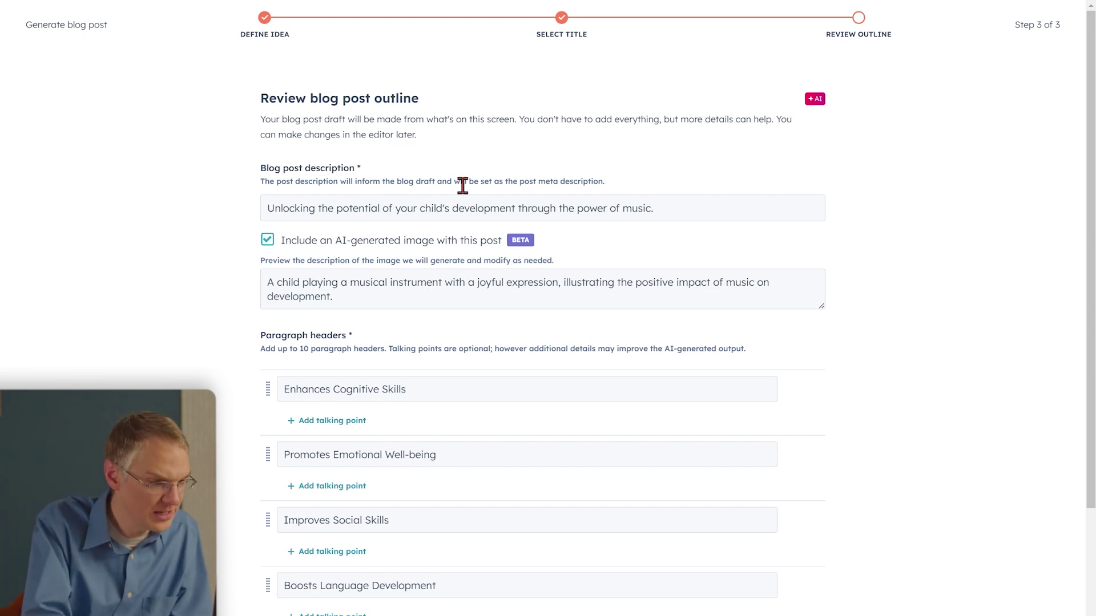
- Add a talking point under 'Enhances Cognitive Skills' and generate the full blog post draft
{"action": "scroll", "coordinate": [463, 185], "scroll_direction": "down", "scroll_amount": 1}
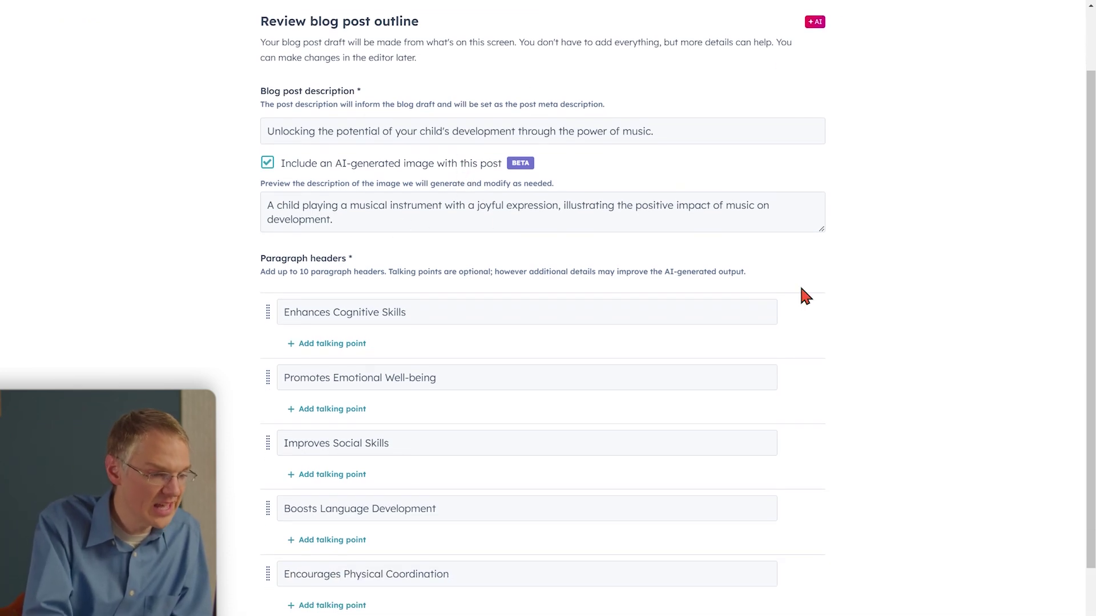
{"action": "scroll", "coordinate": [865, 368], "scroll_direction": "down", "scroll_amount": 1}
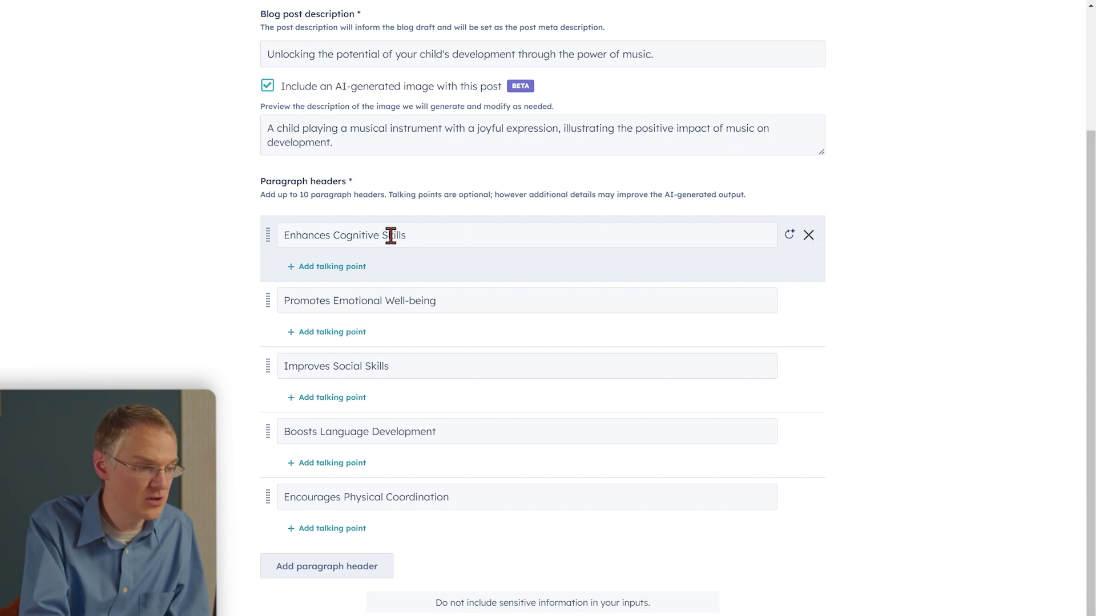
{"action": "left_click", "coordinate": [349, 268]}
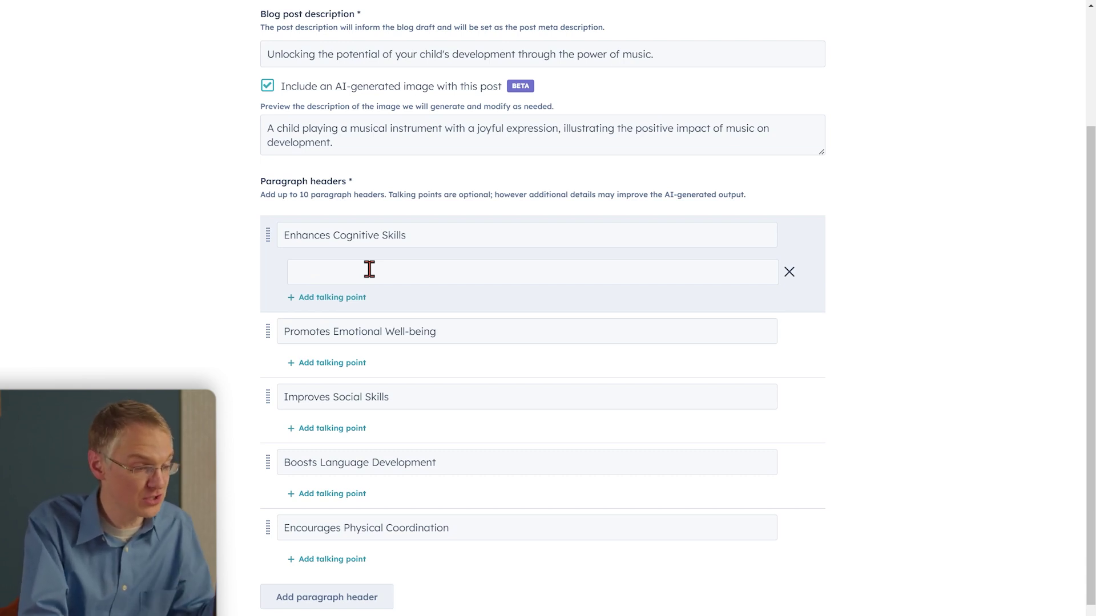
{"action": "scroll", "coordinate": [1015, 580], "scroll_direction": "down", "scroll_amount": 2}
{"action": "left_click", "coordinate": [1010, 590]}
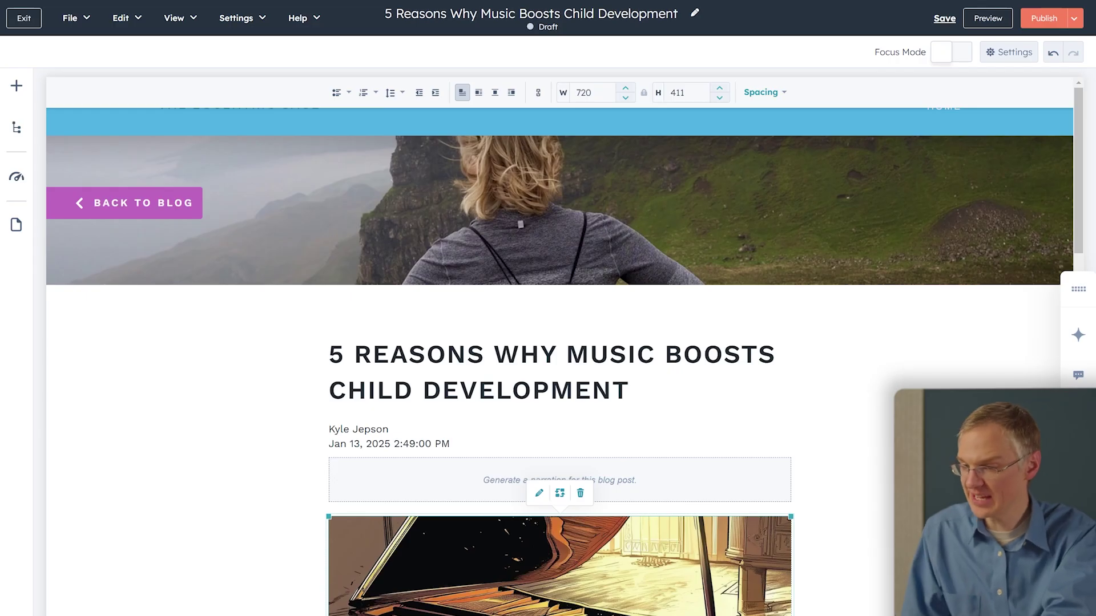
{"action": "scroll", "coordinate": [560, 343], "scroll_direction": "down", "scroll_amount": 1}
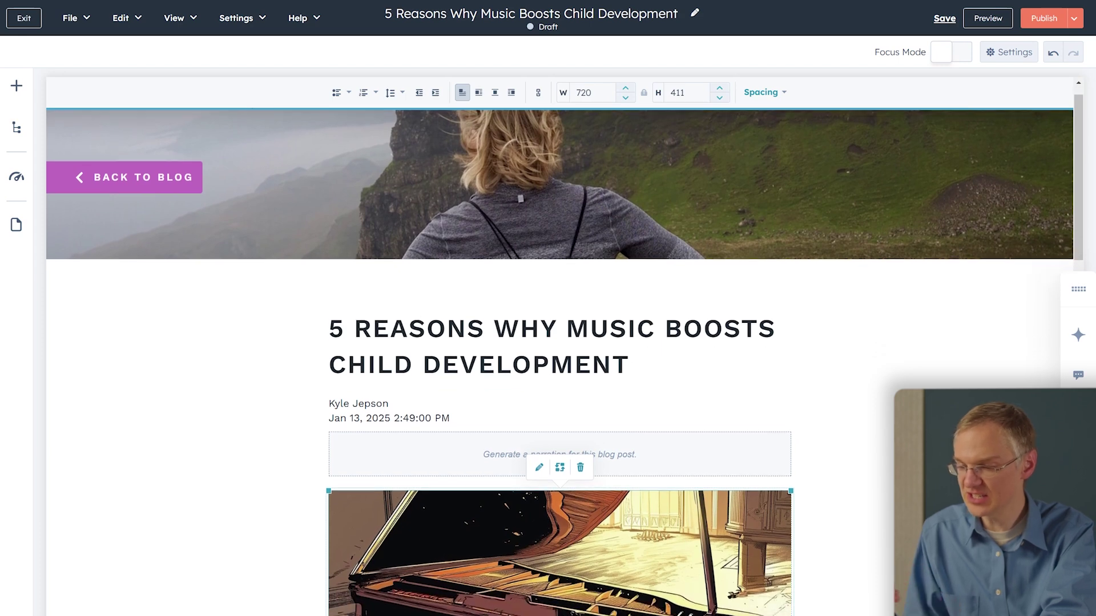
{"action": "scroll", "coordinate": [893, 440], "scroll_direction": "down", "scroll_amount": 5}
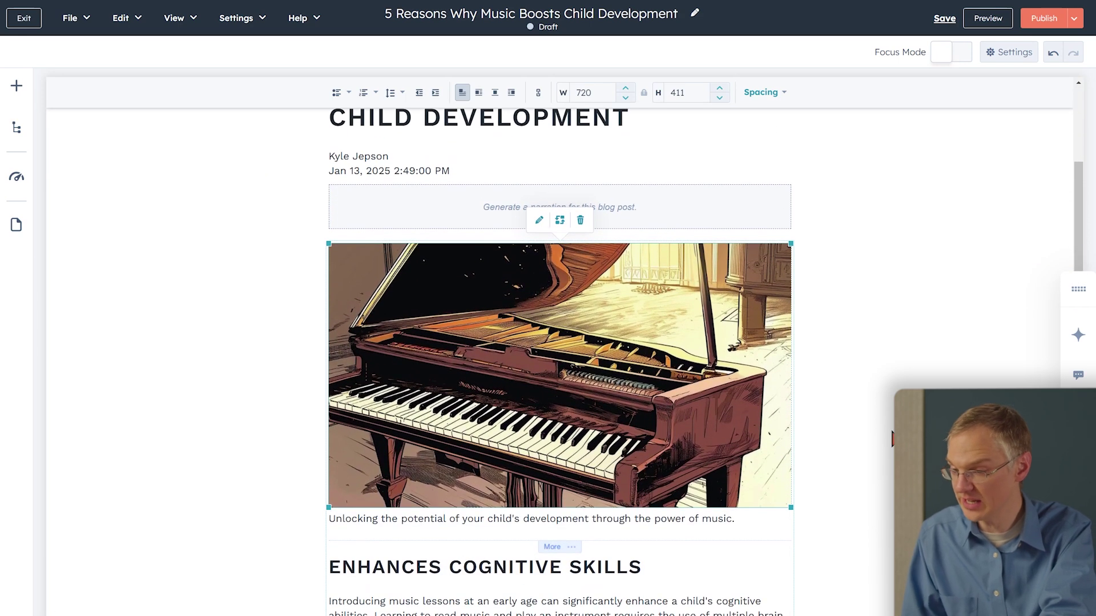
{"action": "scroll", "coordinate": [879, 448], "scroll_direction": "down", "scroll_amount": 4}
{"action": "scroll", "coordinate": [880, 448], "scroll_direction": "down", "scroll_amount": 4}
{"action": "scroll", "coordinate": [880, 447], "scroll_direction": "down", "scroll_amount": 7}
{"action": "scroll", "coordinate": [879, 447], "scroll_direction": "down", "scroll_amount": 3}
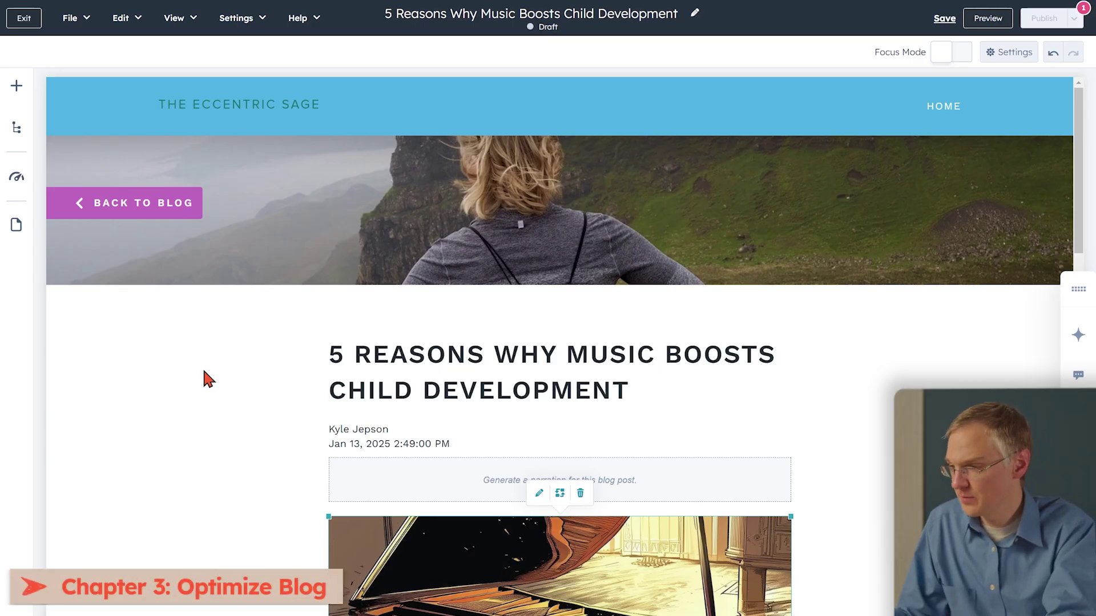
- Paste the meta description 'Unlocking the potential of your child's development through the power of music.' via Optimize
{"action": "left_click", "coordinate": [17, 178]}
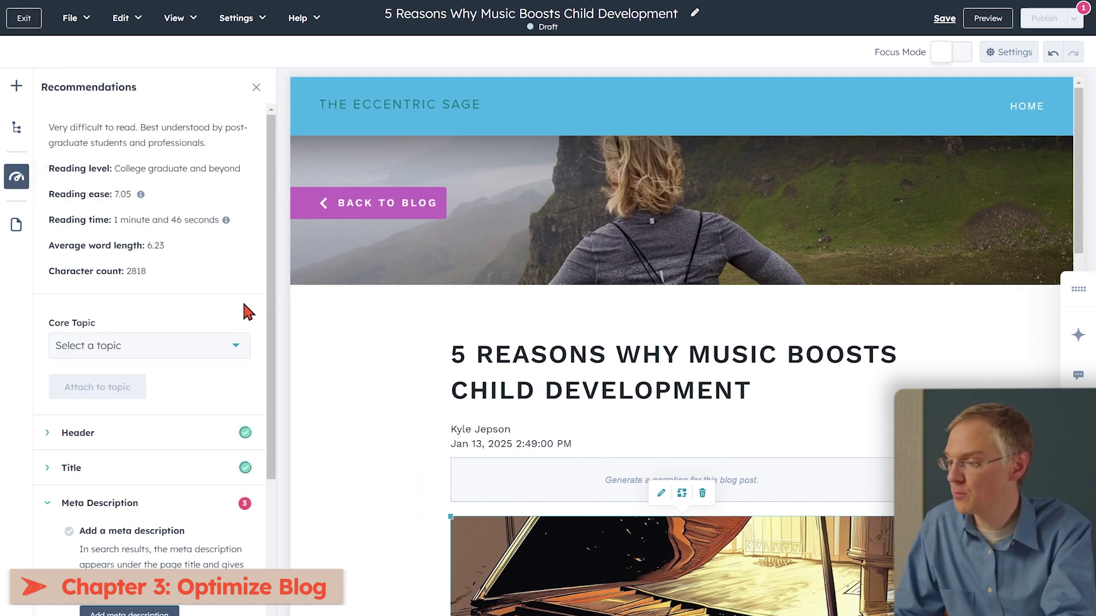
{"action": "scroll", "coordinate": [243, 303], "scroll_direction": "down", "scroll_amount": 5}
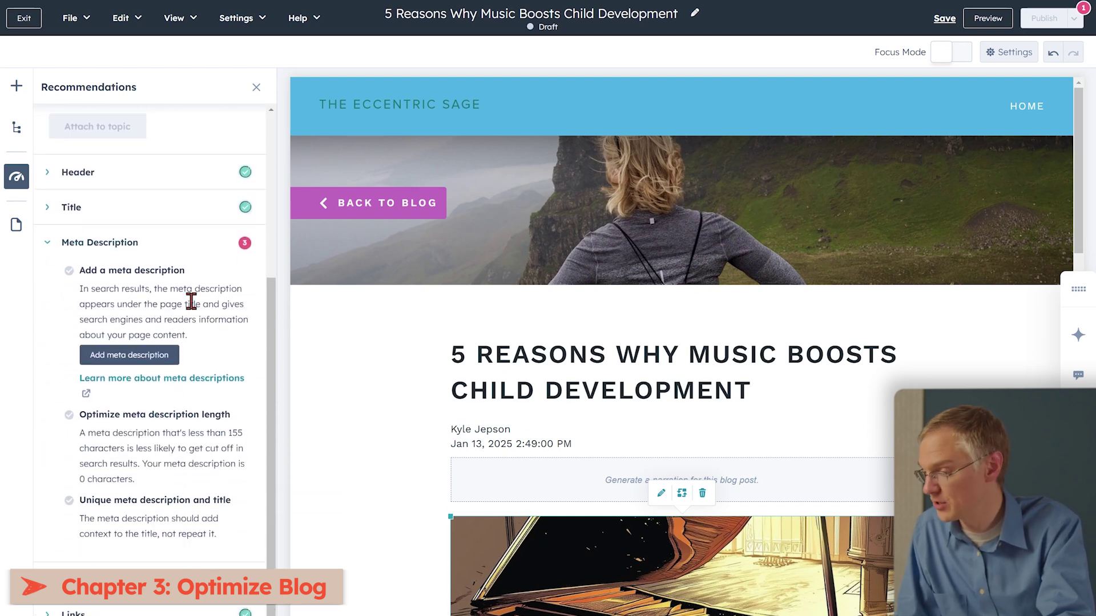
{"action": "left_click", "coordinate": [150, 361]}
{"action": "type", "text": "Unlocking the potential of your child's development through the power of music."}
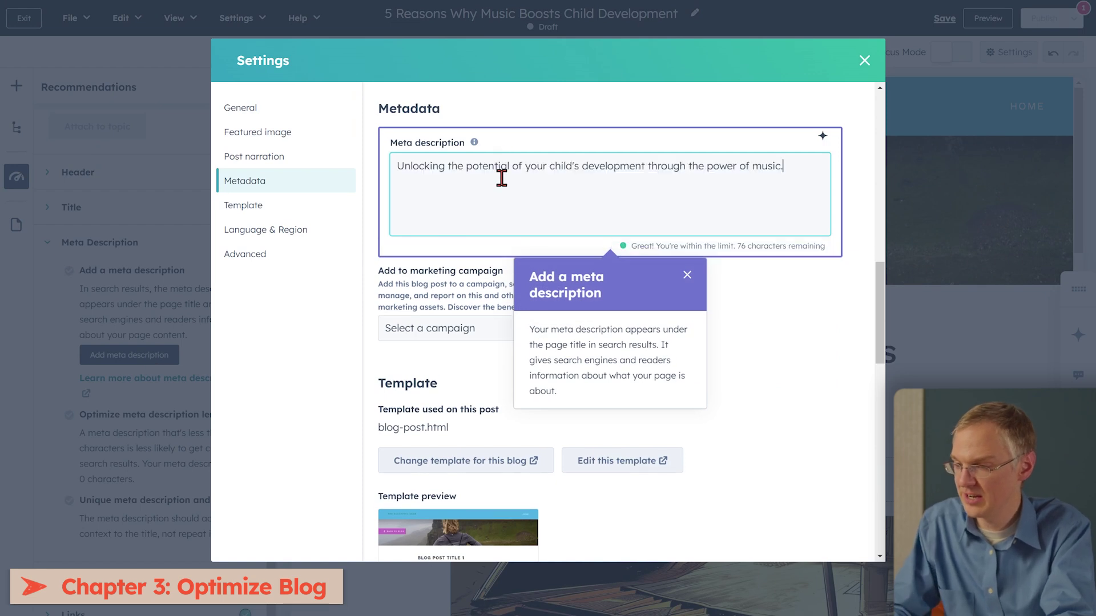
{"action": "left_click", "coordinate": [865, 60]}
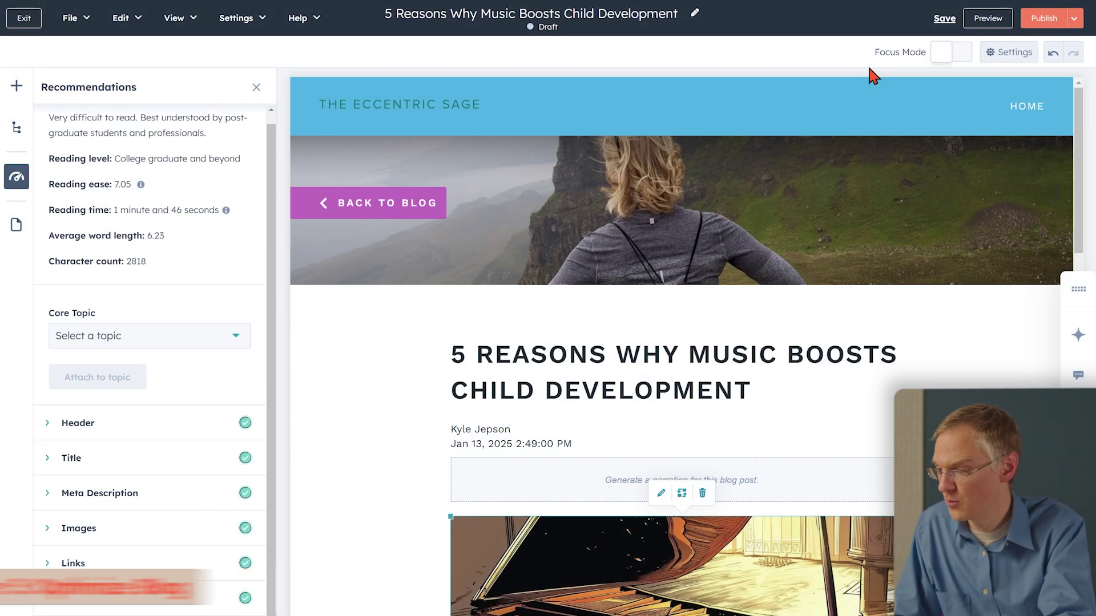